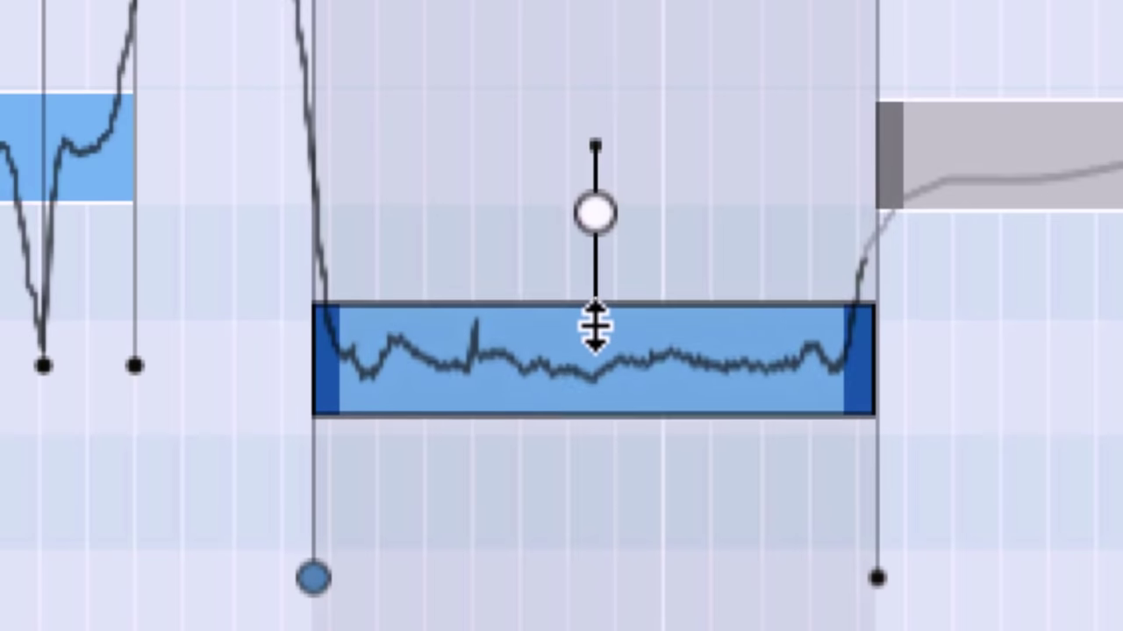
Step: Transpose the long low held vocal note up to a higher semitone, then deselect it
{"action": "left_click_drag", "start_coordinate": [595, 326], "coordinate": [594, 283]}
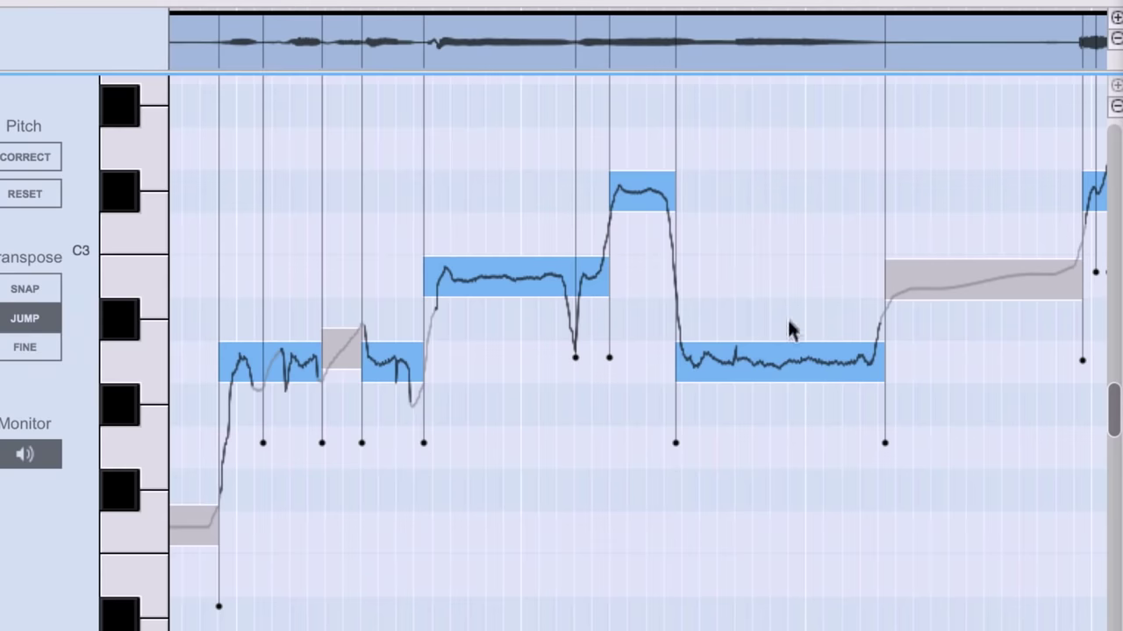
{"action": "left_click", "coordinate": [781, 359]}
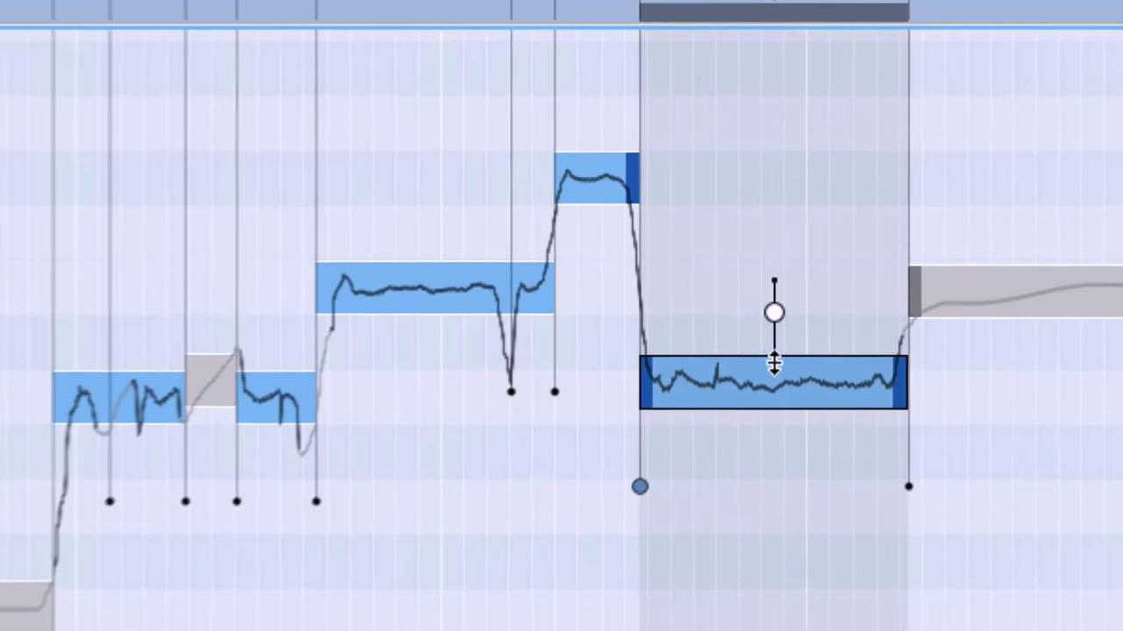
{"action": "left_click_drag", "start_coordinate": [774, 362], "coordinate": [774, 307]}
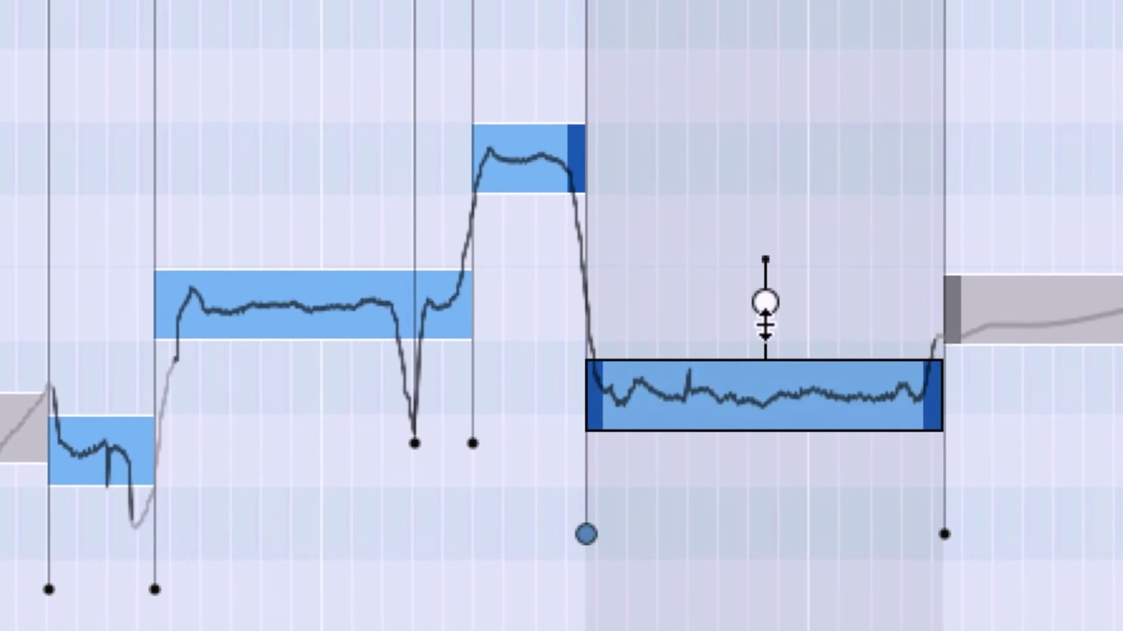
{"action": "left_click", "coordinate": [737, 200]}
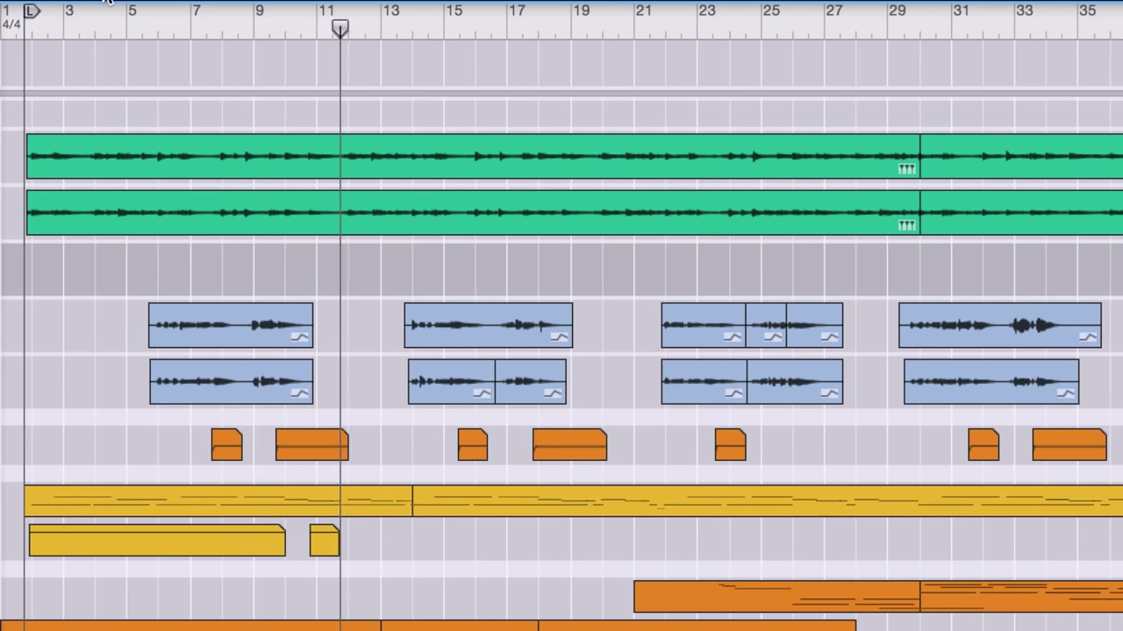
Step: Bring up the Mixer with F5 while the song plays
{"action": "key", "text": "F5"}
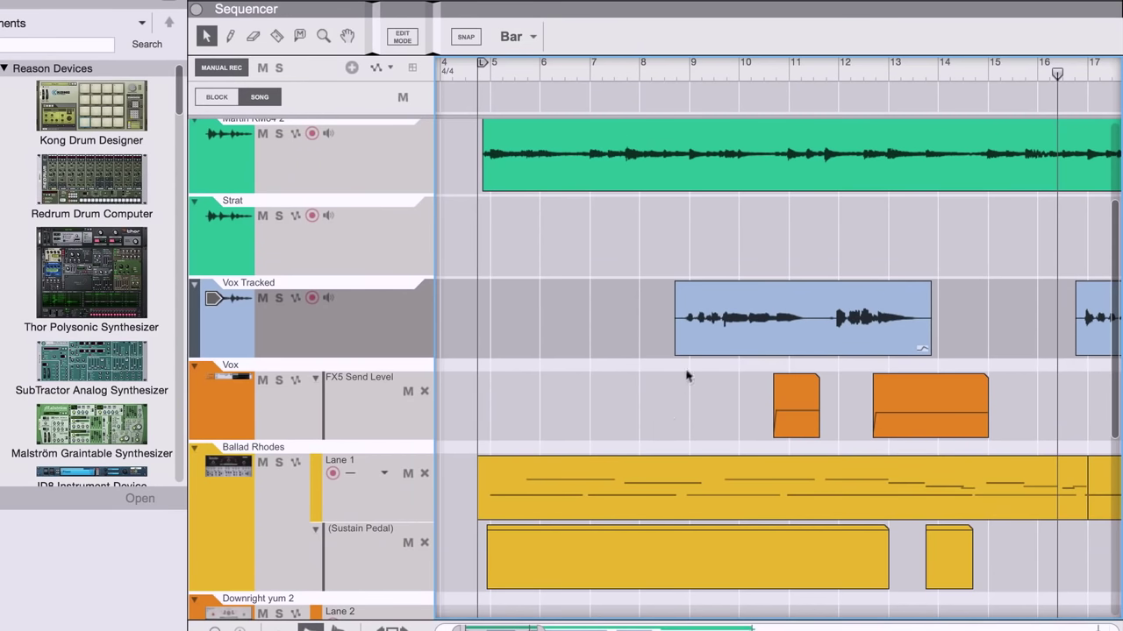
Step: Select the first Vox Tracked clip and open it in Pitch Edit
{"action": "left_click", "coordinate": [724, 317]}
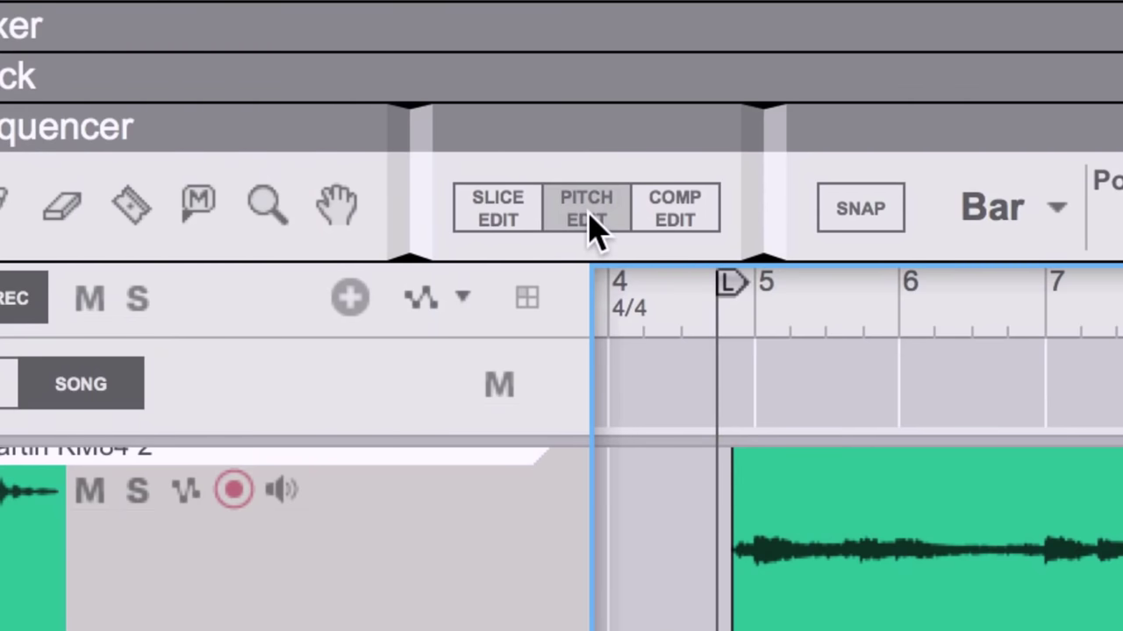
{"action": "left_click", "coordinate": [590, 224]}
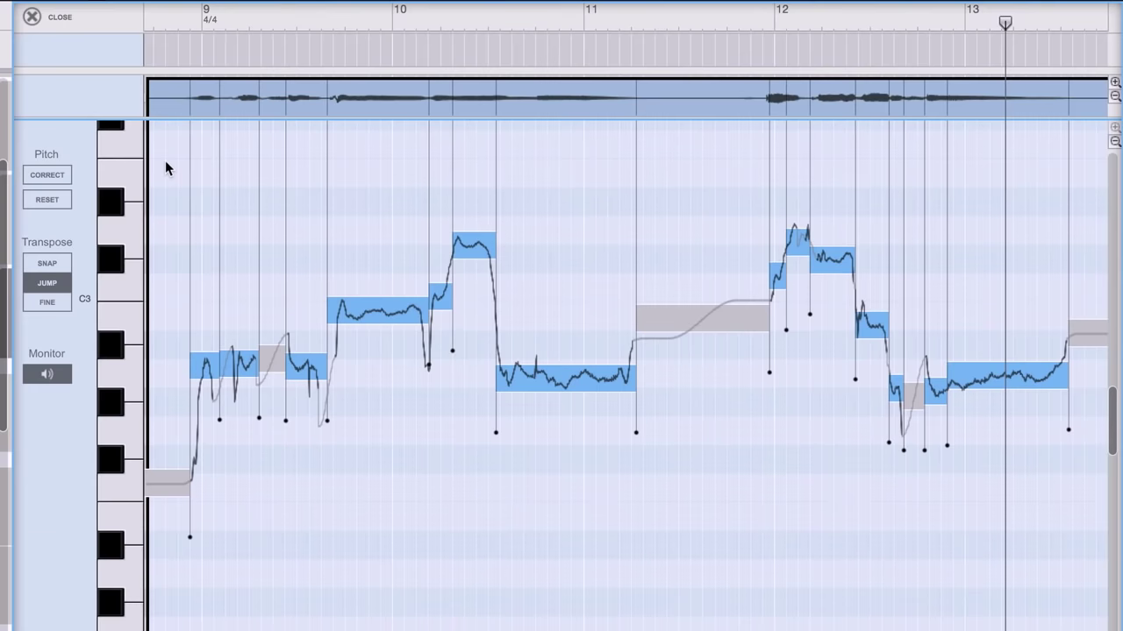
Step: Select nearly all of the clip's notes and apply Pitch Correct
{"action": "left_click_drag", "start_coordinate": [534, 299], "coordinate": [989, 500]}
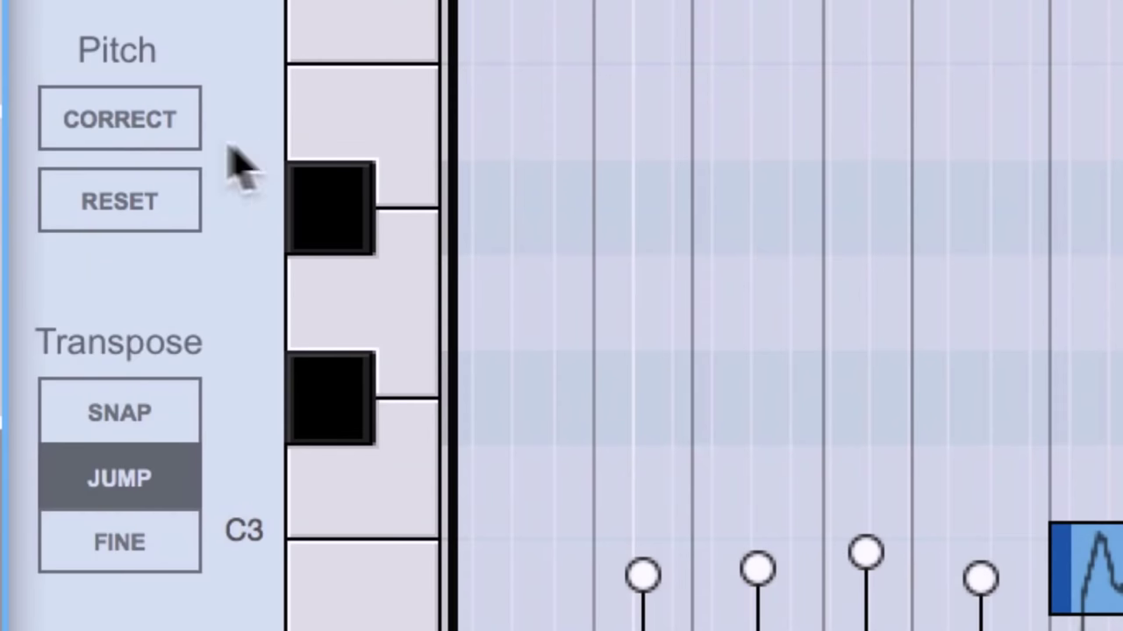
{"action": "left_click", "coordinate": [55, 175]}
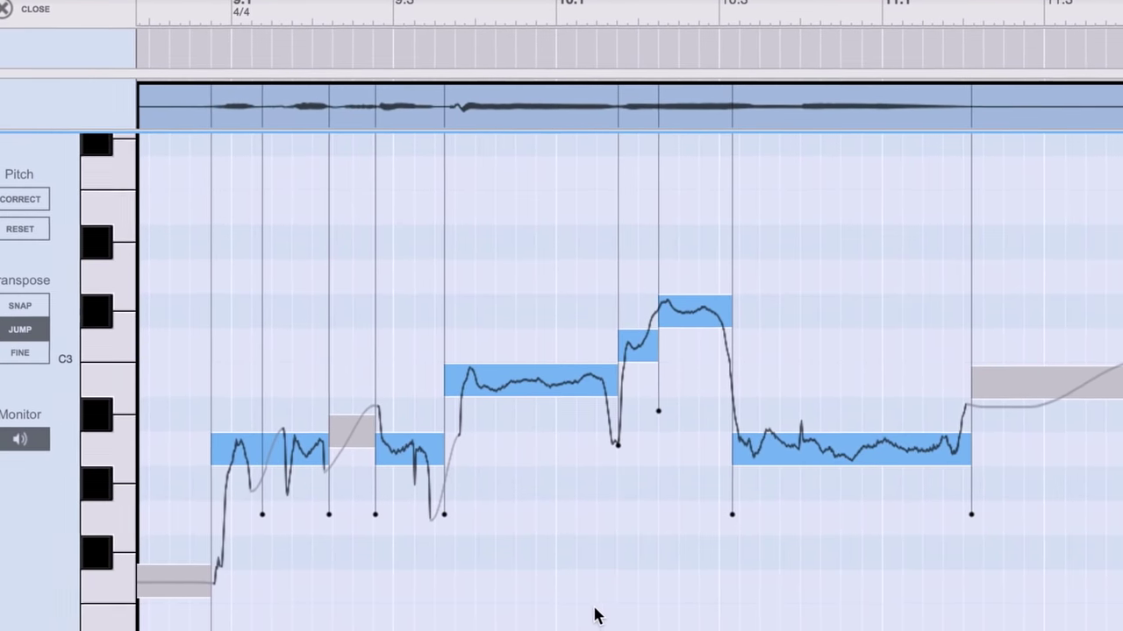
Step: Raise the last long low note's pitch-modulation handle to restore its natural wobble
{"action": "left_click", "coordinate": [802, 458]}
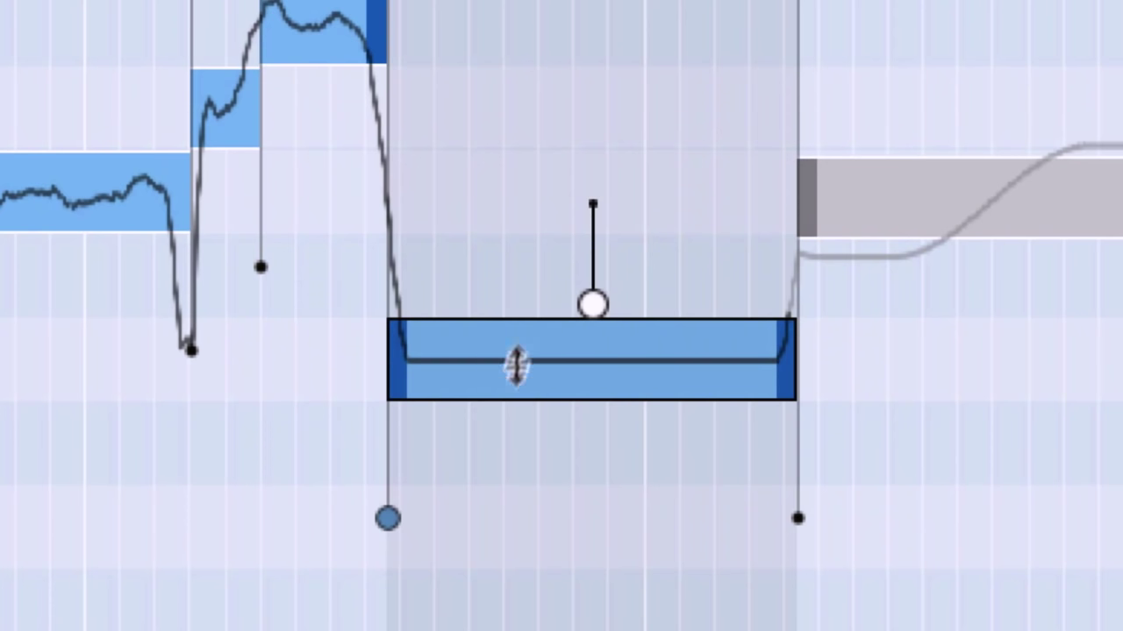
{"action": "left_click_drag", "start_coordinate": [587, 296], "coordinate": [591, 90]}
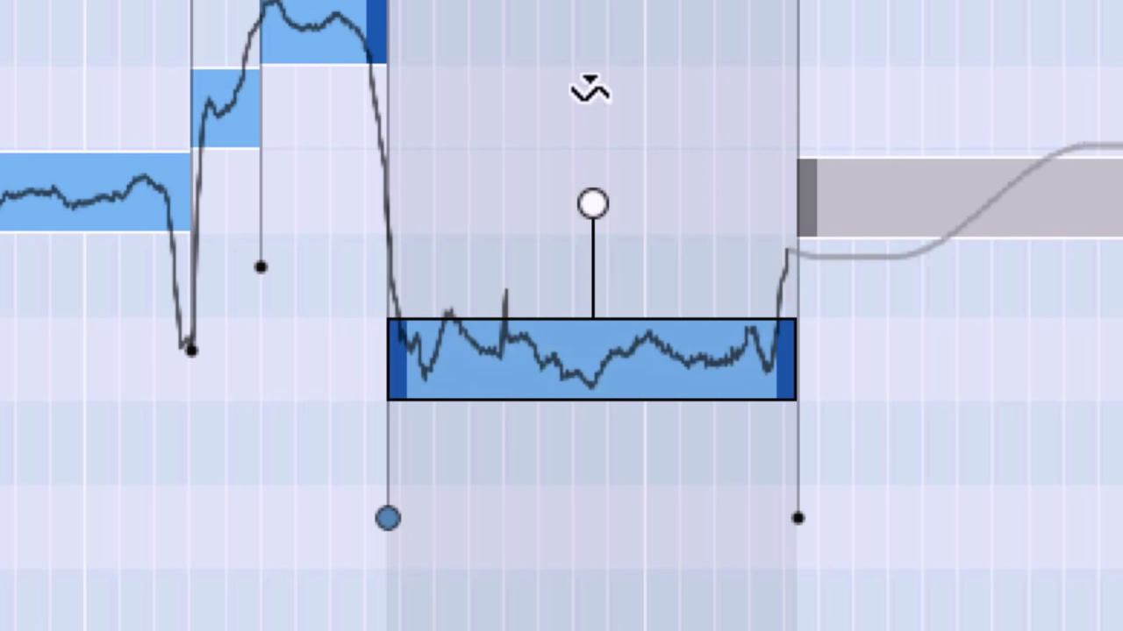
{"action": "left_click", "coordinate": [395, 268]}
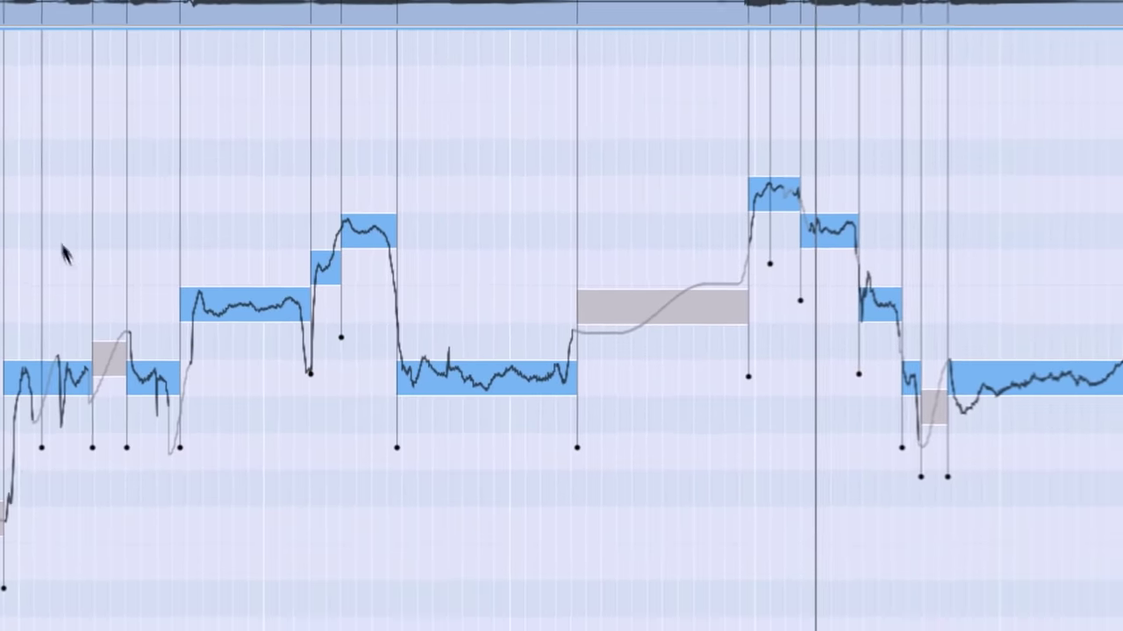
Step: Flatten the wobble on all notes, set Drift to 50, and play the vocal back
{"action": "left_click_drag", "start_coordinate": [11, 128], "coordinate": [988, 511]}
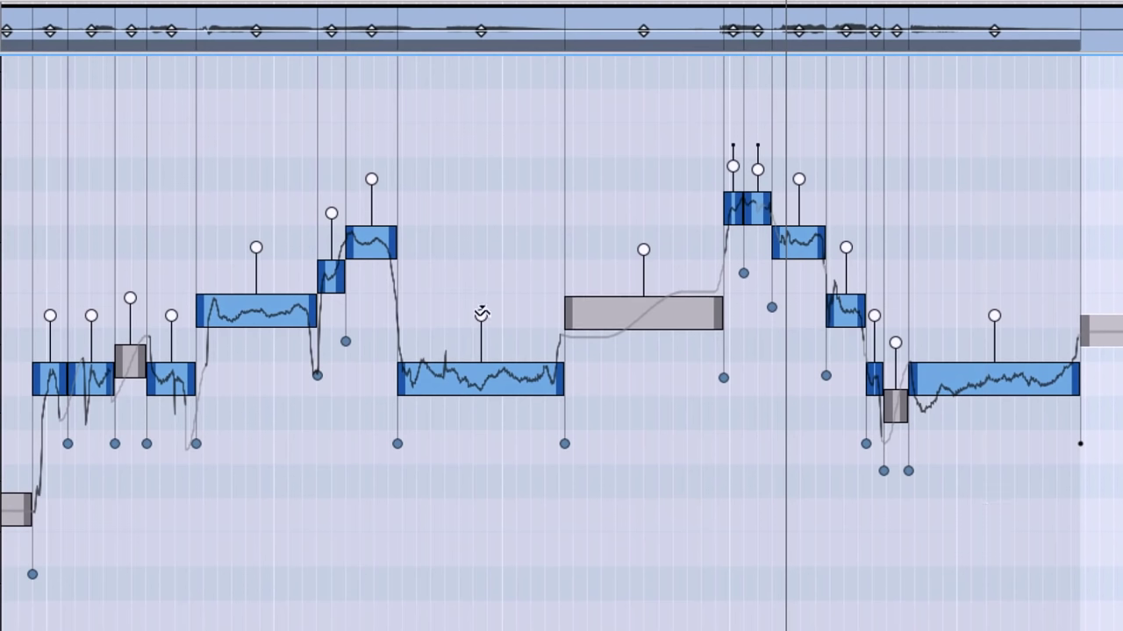
{"action": "left_click_drag", "start_coordinate": [482, 314], "coordinate": [499, 351]}
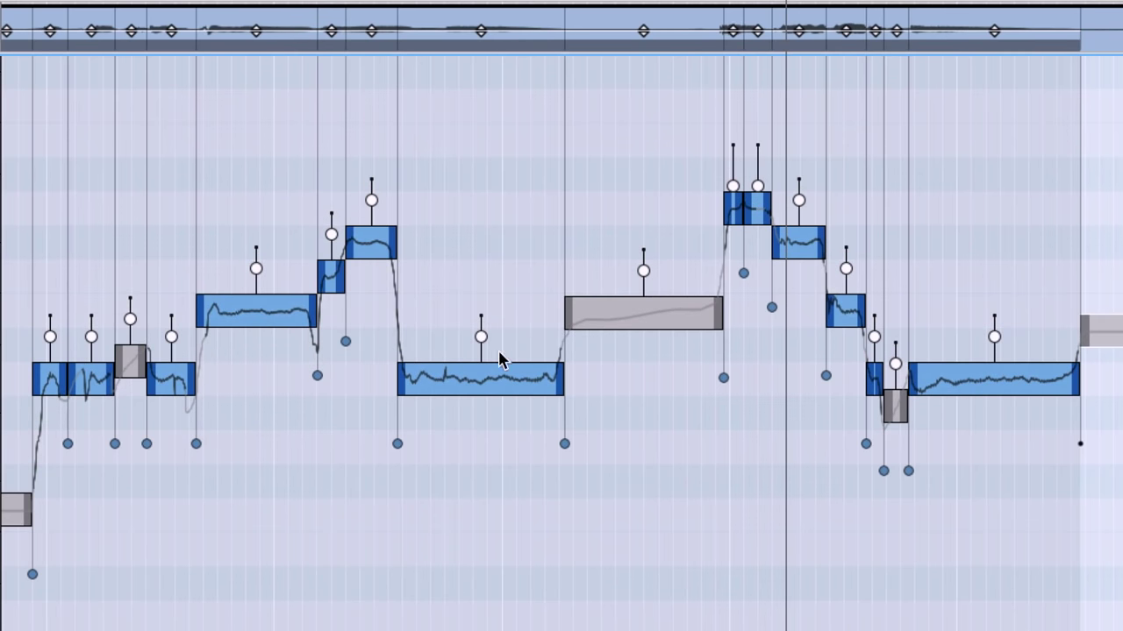
{"action": "left_click", "coordinate": [458, 145]}
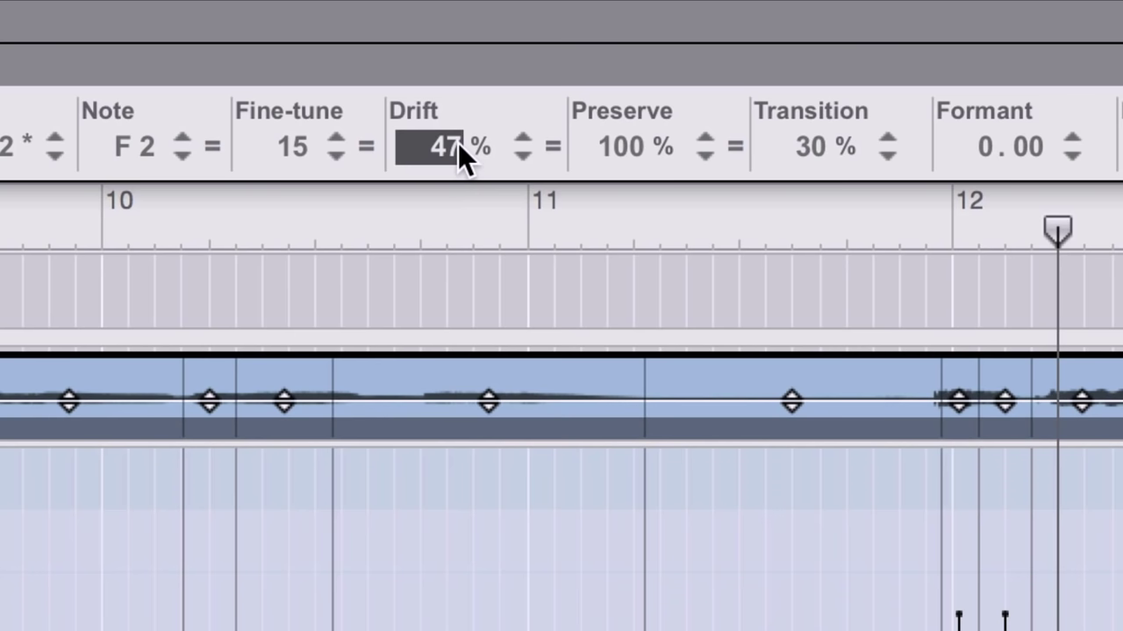
{"action": "type", "text": "50"}
{"action": "key", "text": "Return"}
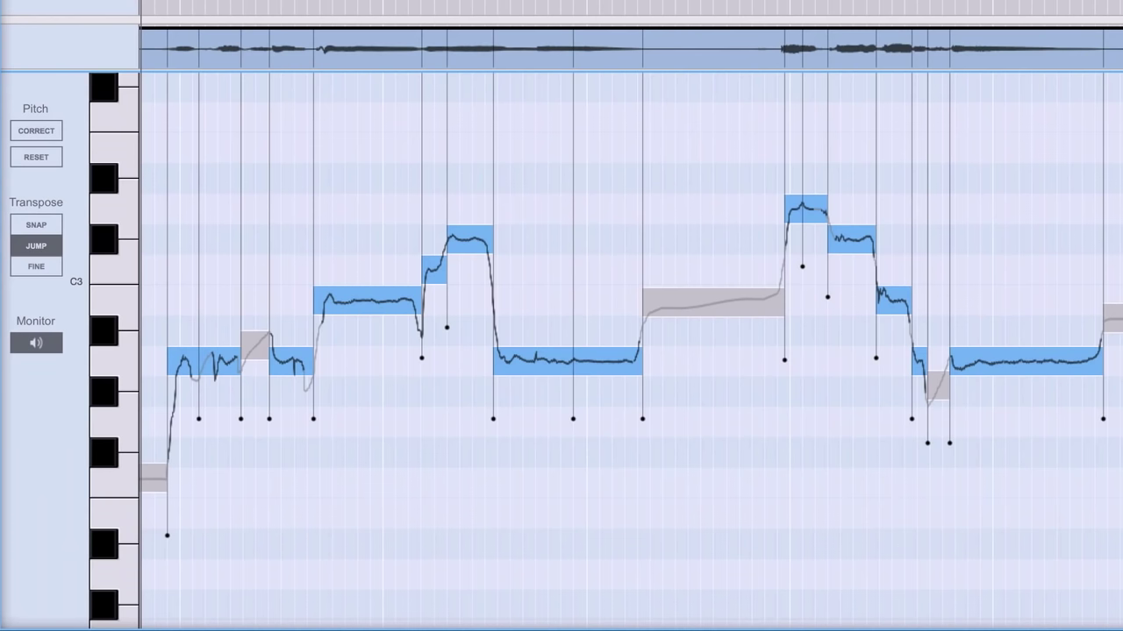
{"action": "key", "text": "space"}
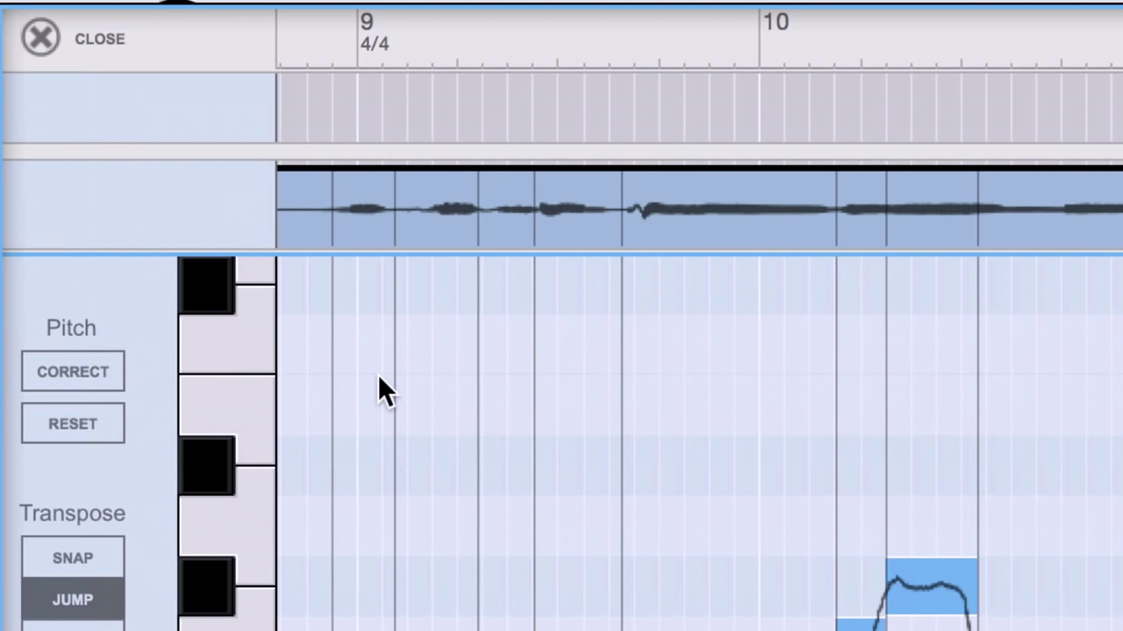
Step: Open the second Vox Tracked clip in Pitch Edit and play from its start
{"action": "left_click", "coordinate": [112, 45]}
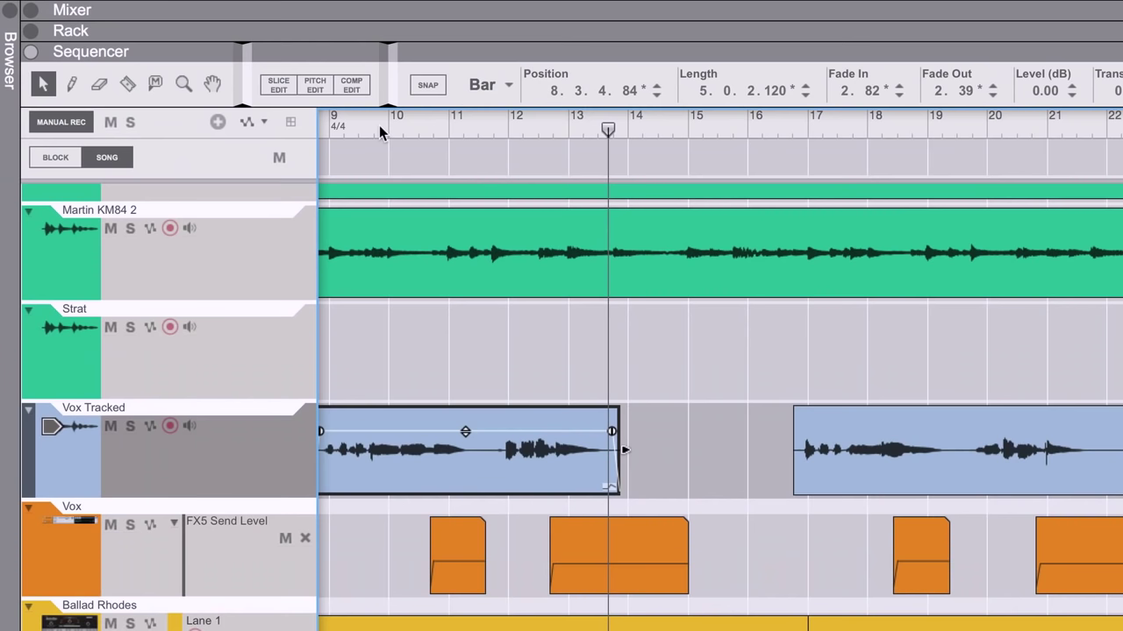
{"action": "left_click", "coordinate": [872, 445]}
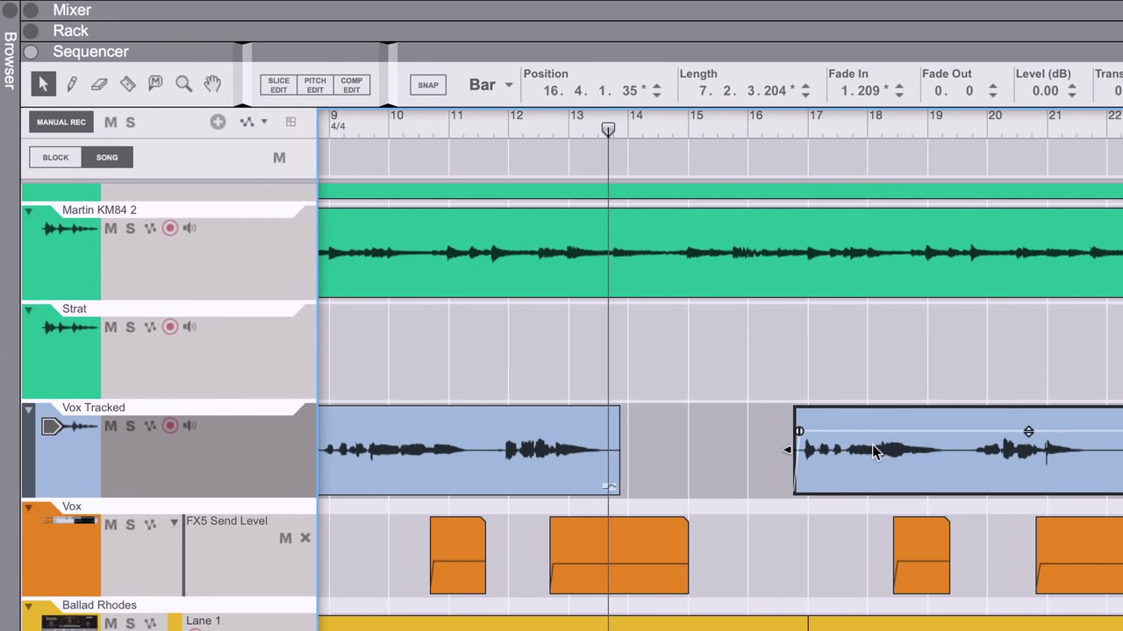
{"action": "left_click", "coordinate": [315, 84]}
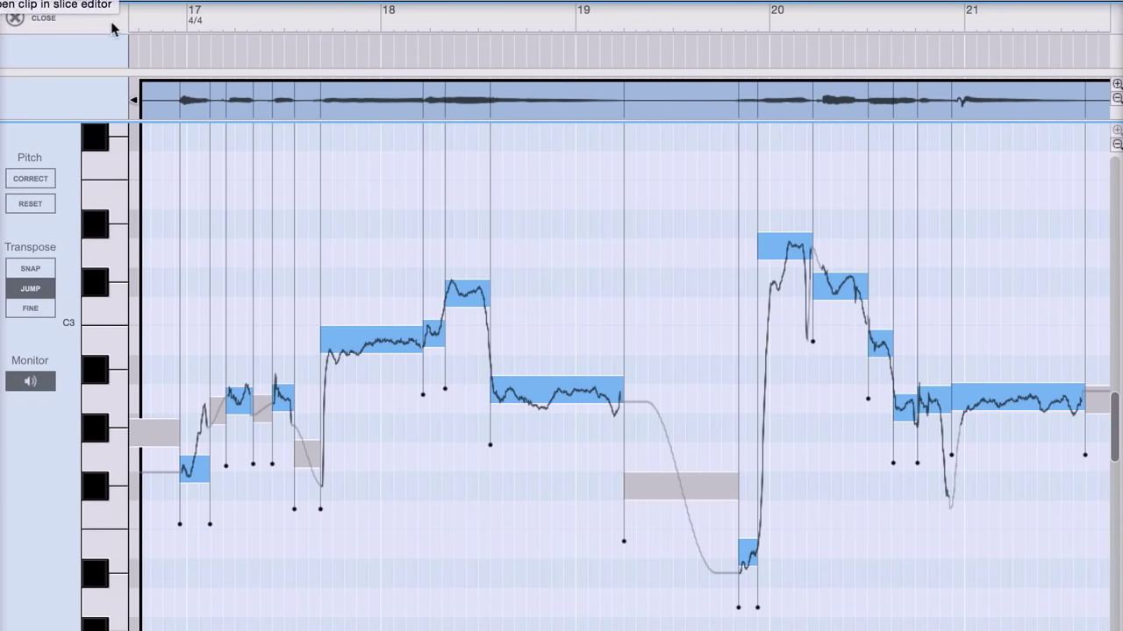
{"action": "left_click", "coordinate": [132, 29]}
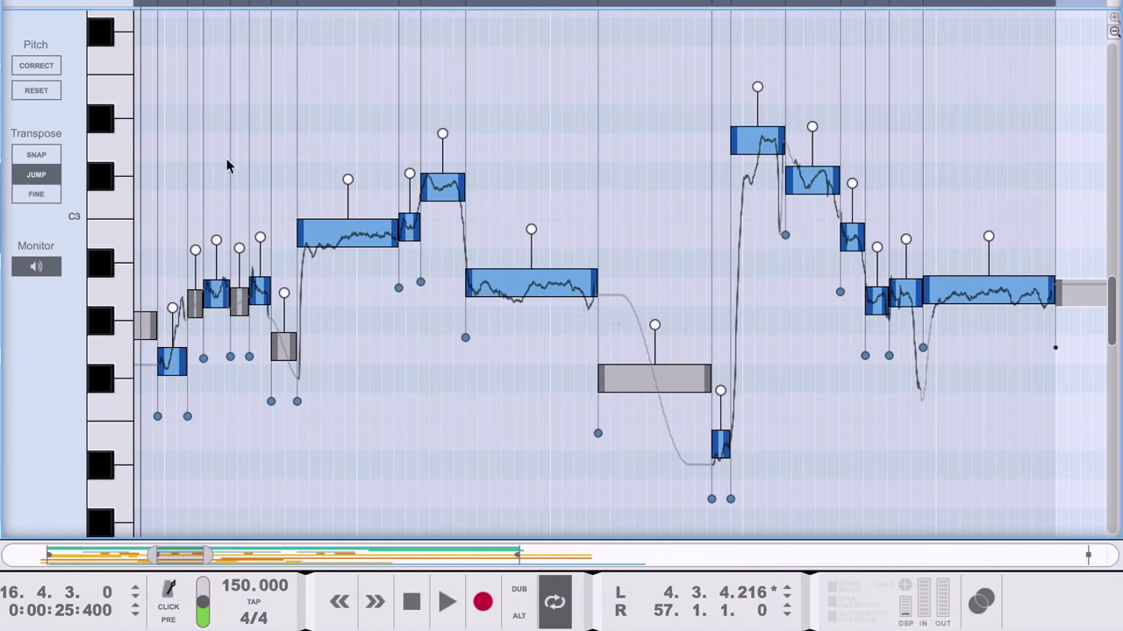
Step: Pitch-correct the selected notes, then play and stop to hear the result
{"action": "left_click", "coordinate": [39, 66]}
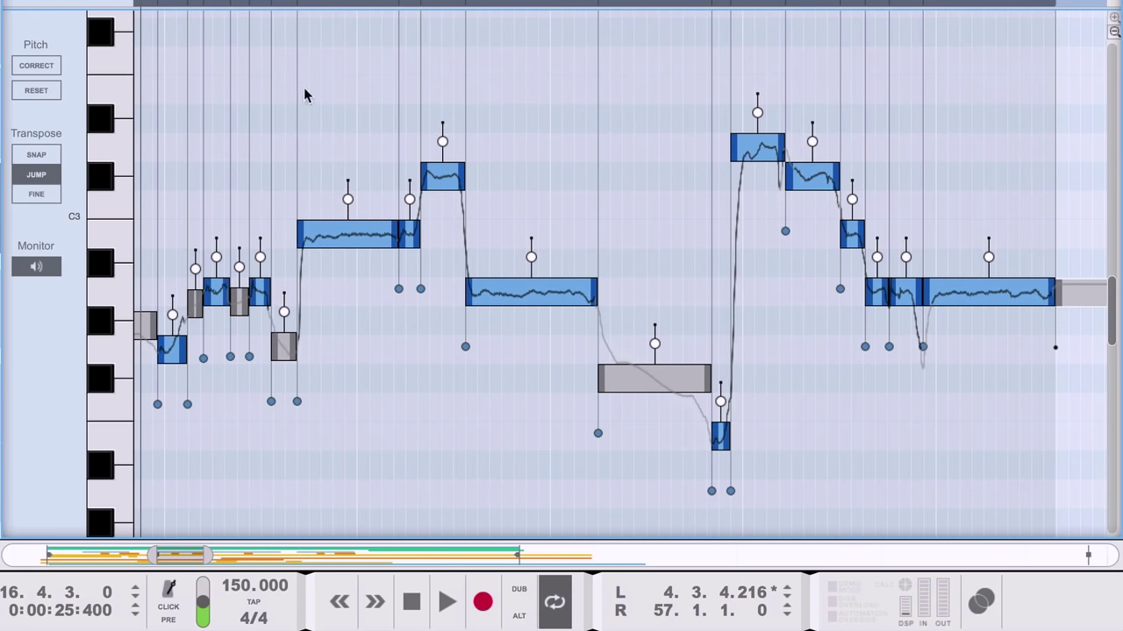
{"action": "key", "text": "space"}
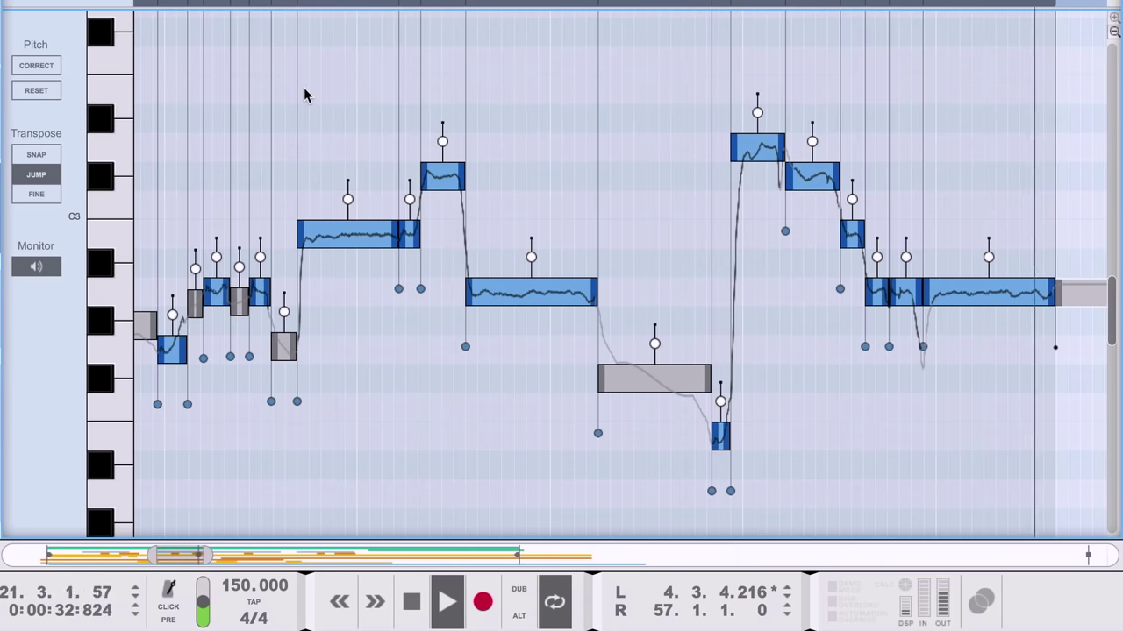
{"action": "key", "text": "space"}
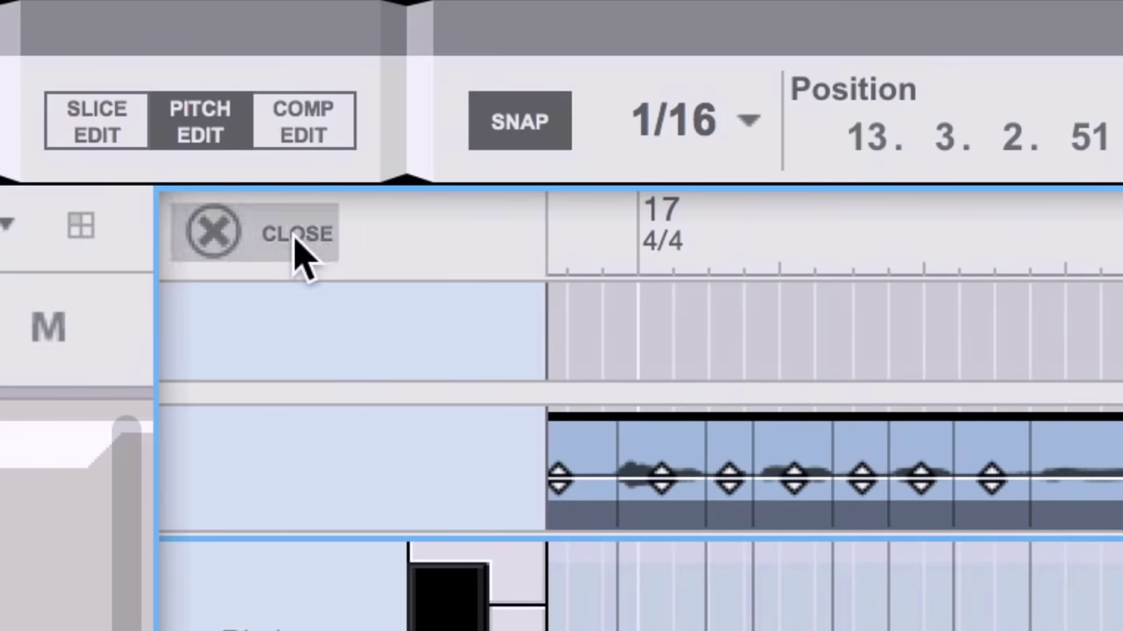
Step: Reopen the second Vox Tracked clip, correct its opening notes' pitch, and play the phrase
{"action": "left_click", "coordinate": [299, 239]}
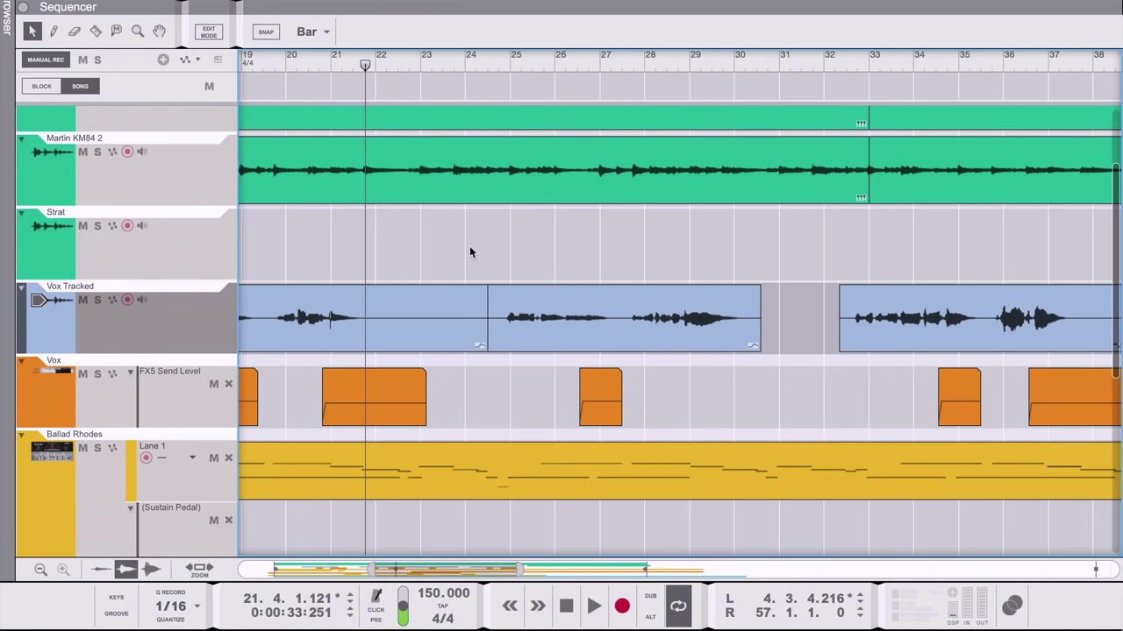
{"action": "left_click", "coordinate": [538, 314]}
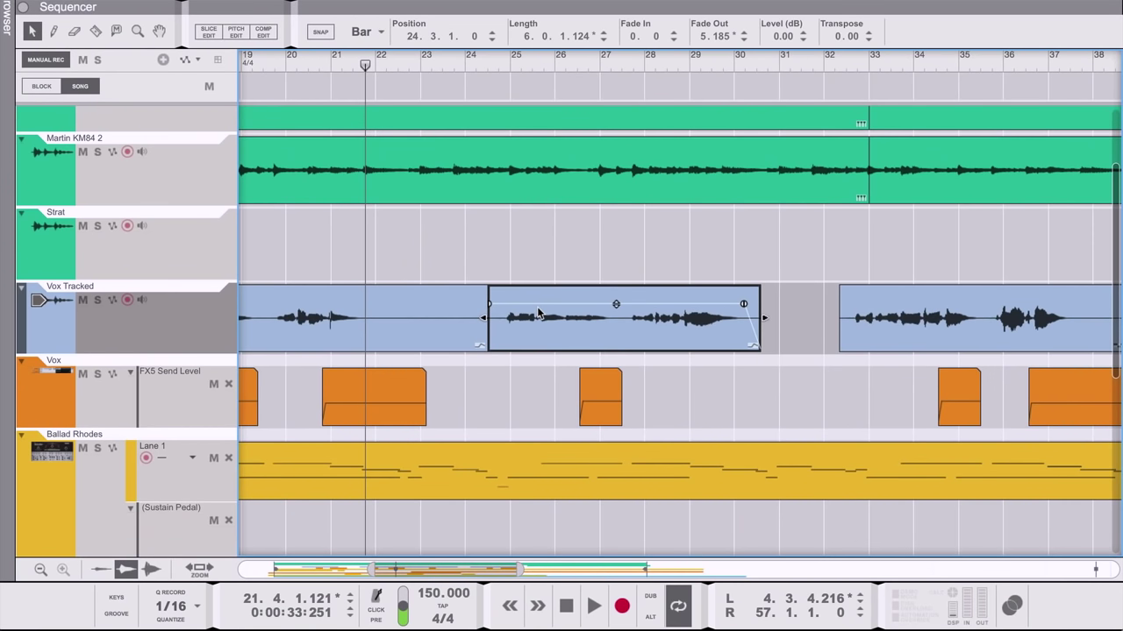
{"action": "left_click", "coordinate": [237, 34]}
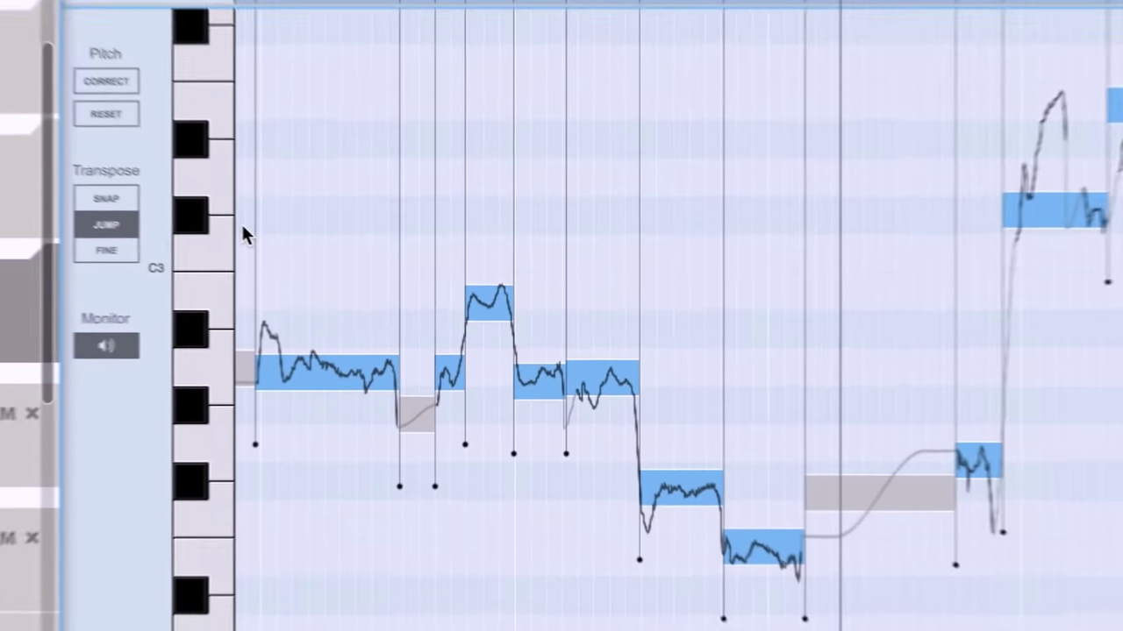
{"action": "left_click_drag", "start_coordinate": [355, 278], "coordinate": [814, 614]}
{"action": "left_click", "coordinate": [61, 47]}
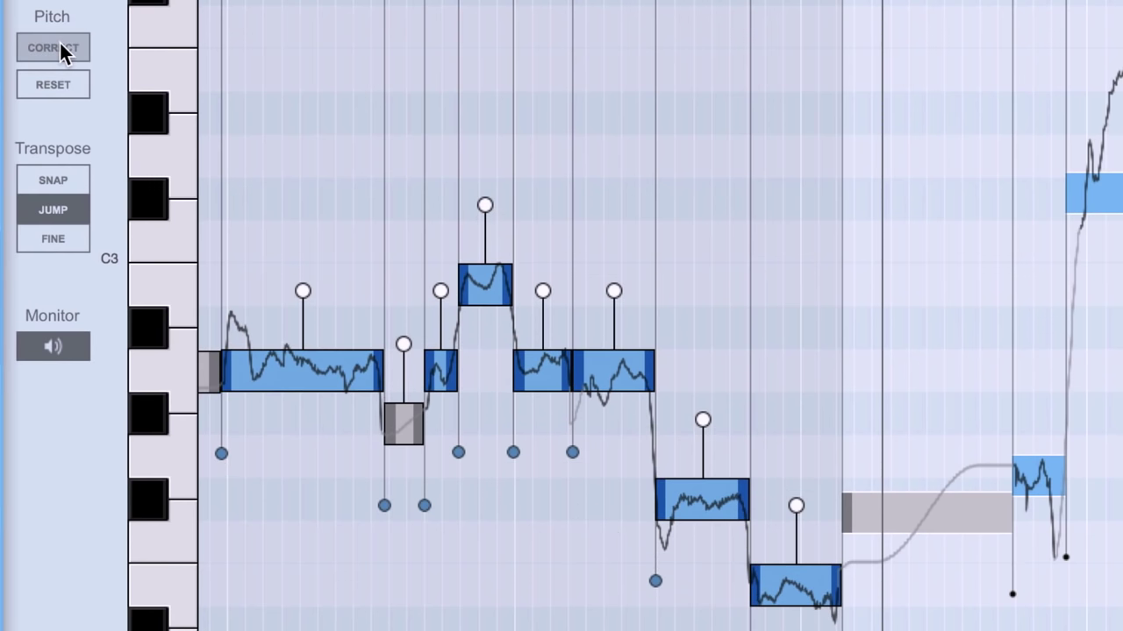
{"action": "key", "text": "space"}
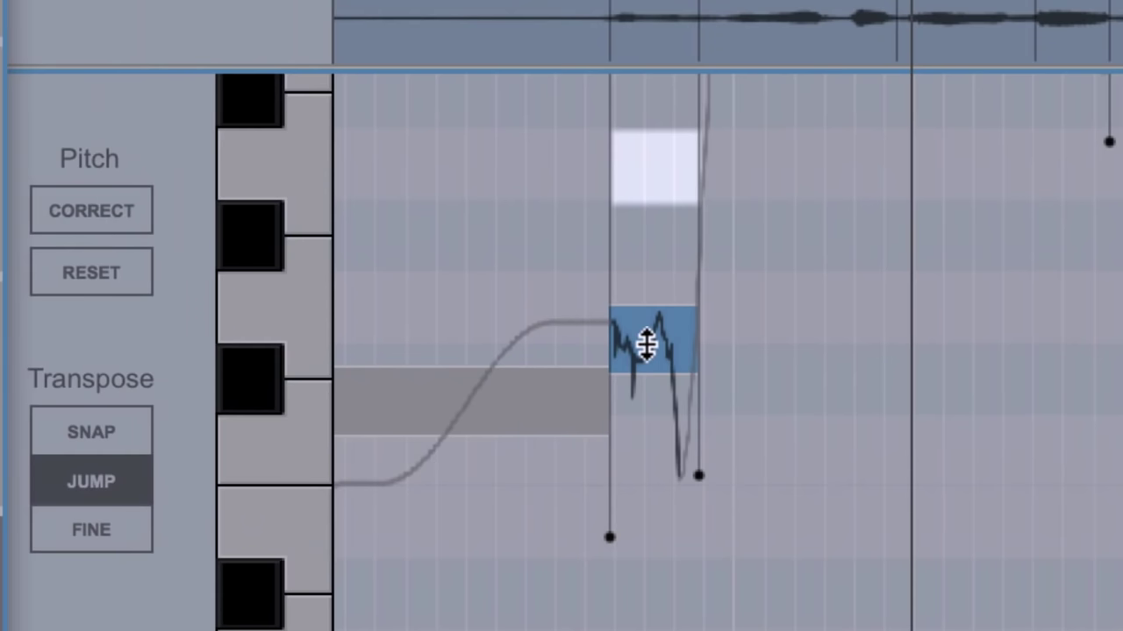
Step: Apply Pitch Correct to the short blue note following the grey note
{"action": "left_click", "coordinate": [546, 354]}
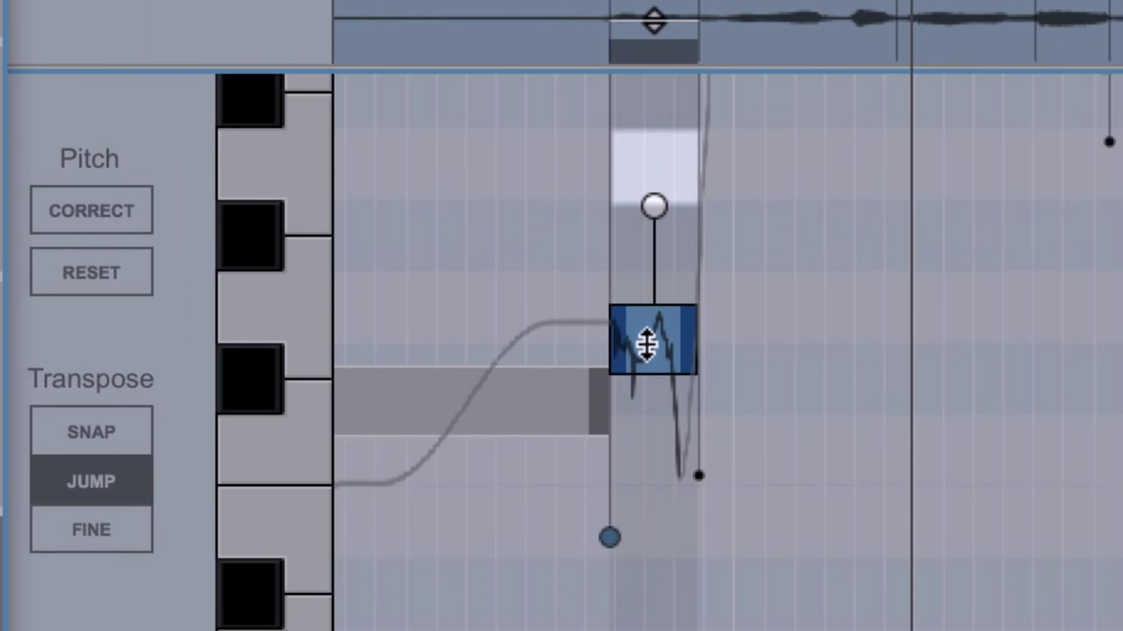
{"action": "left_click", "coordinate": [130, 220]}
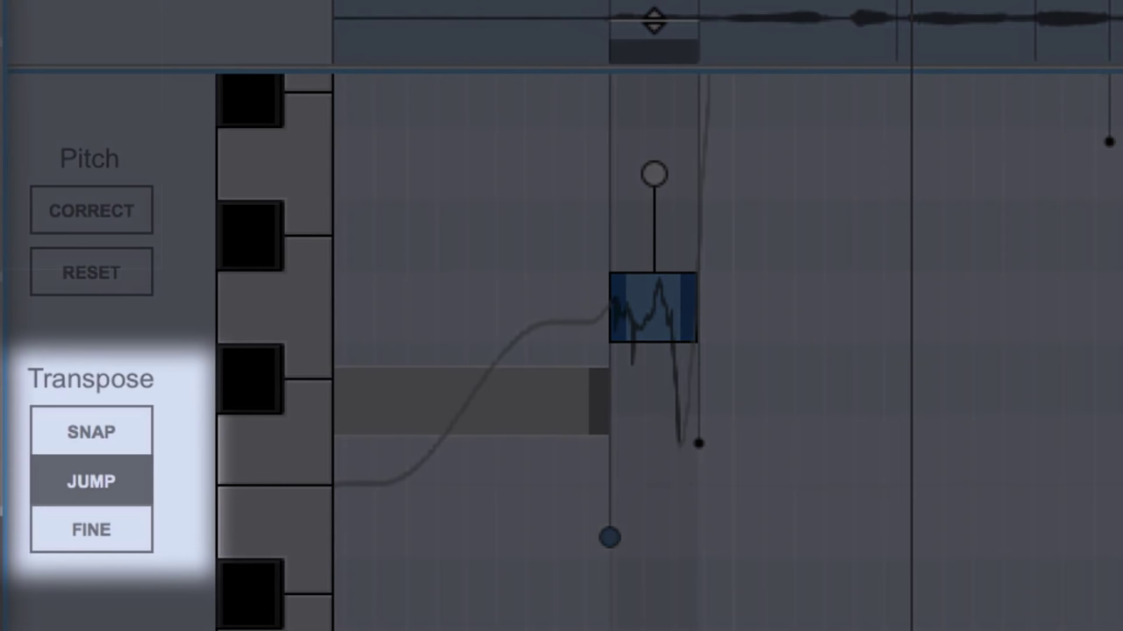
Step: In Fine transpose mode, nudge the short note up slightly, turn Monitor off, then reselect Jump
{"action": "left_click", "coordinate": [91, 431]}
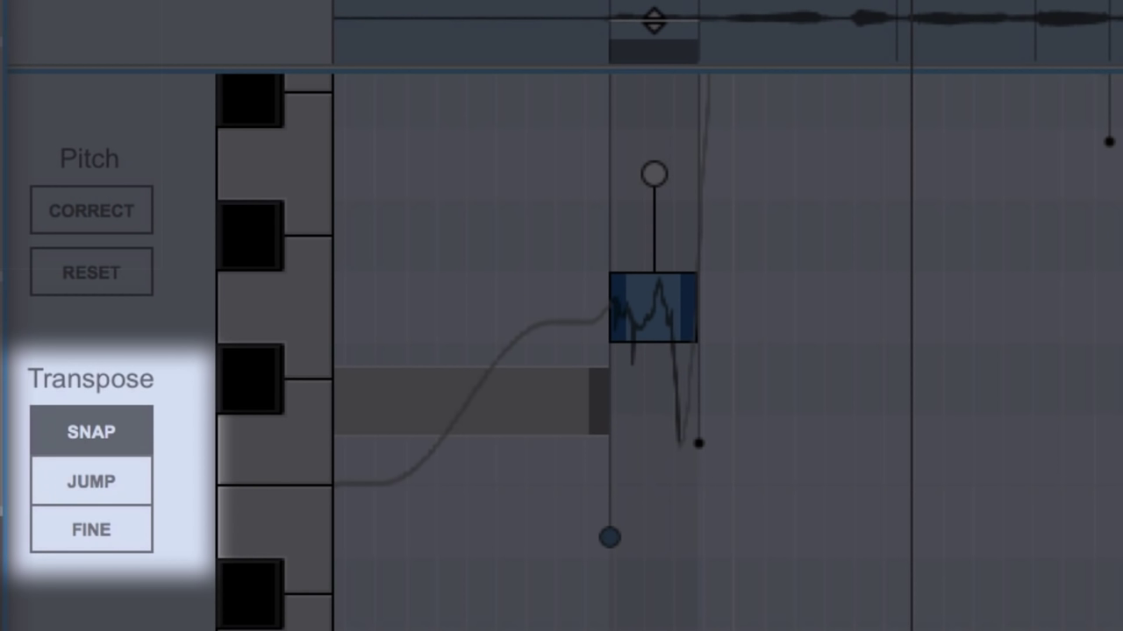
{"action": "left_click", "coordinate": [91, 481]}
{"action": "left_click", "coordinate": [92, 530]}
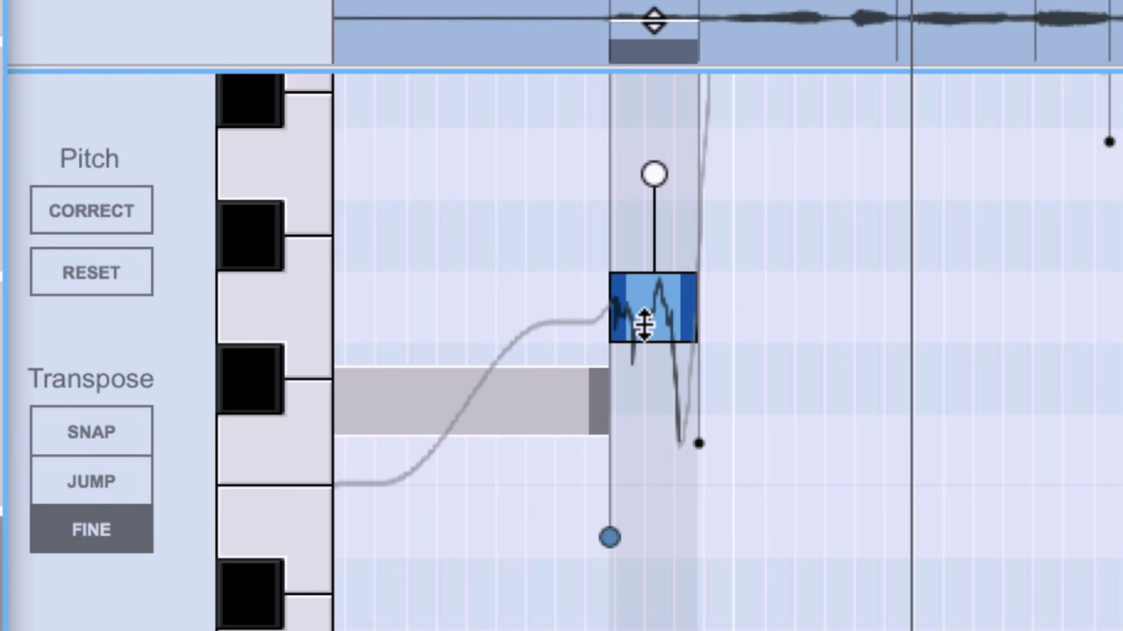
{"action": "left_click_drag", "start_coordinate": [644, 317], "coordinate": [631, 596]}
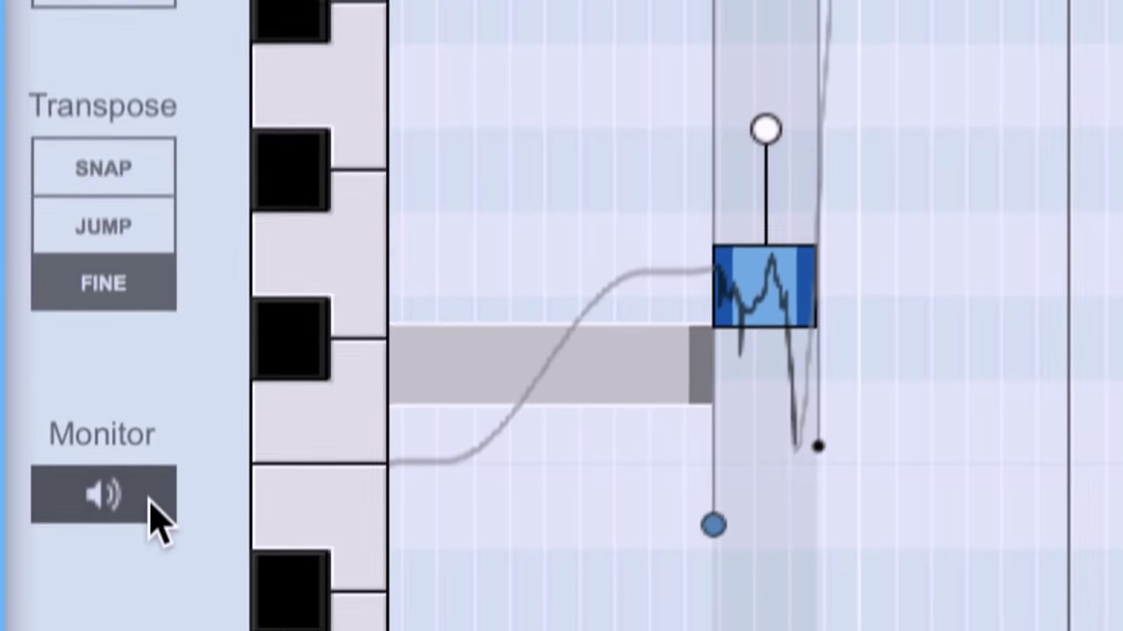
{"action": "left_click", "coordinate": [134, 630]}
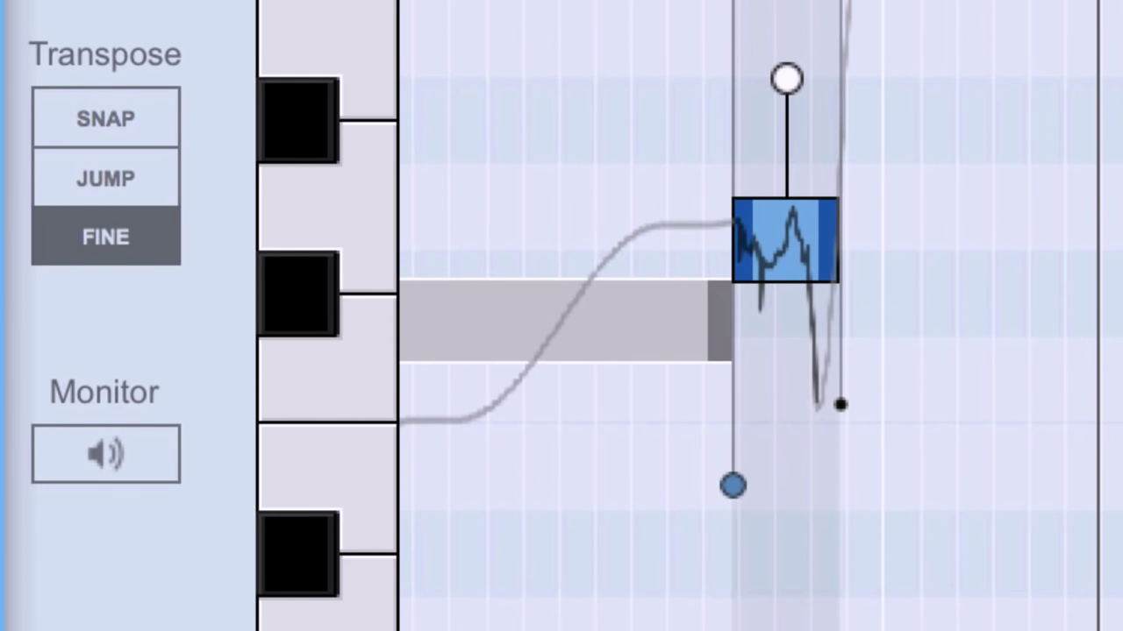
{"action": "left_click", "coordinate": [149, 200]}
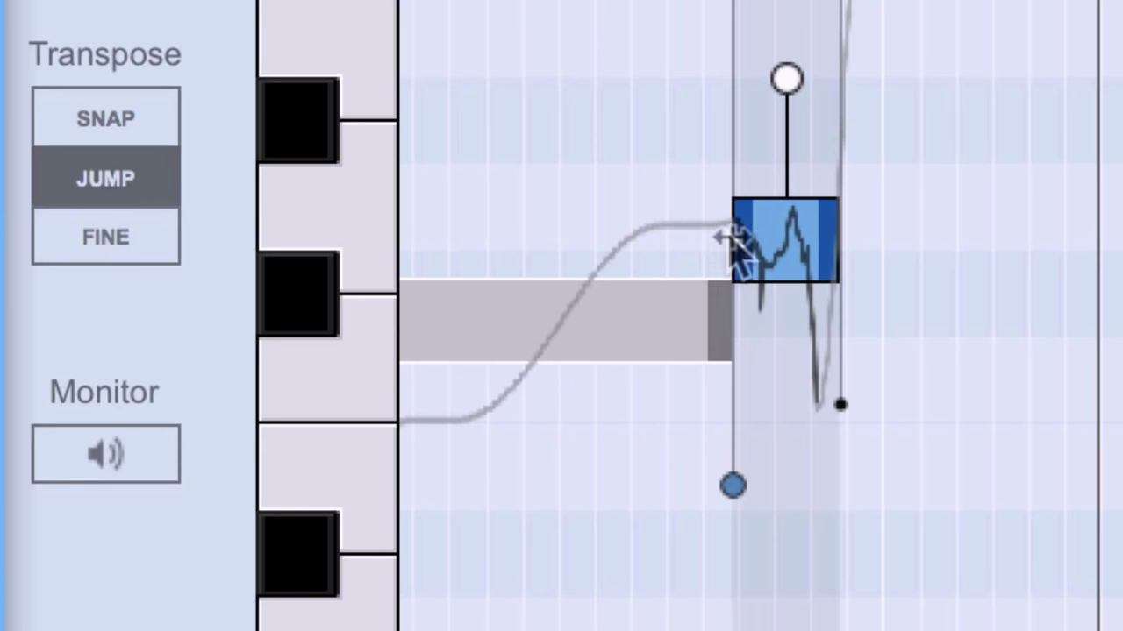
{"action": "mouse_move", "coordinate": [779, 232]}
{"action": "left_mouse_down"}
{"action": "mouse_move", "coordinate": [784, 53]}
{"action": "mouse_move", "coordinate": [778, 213]}
{"action": "left_mouse_up"}
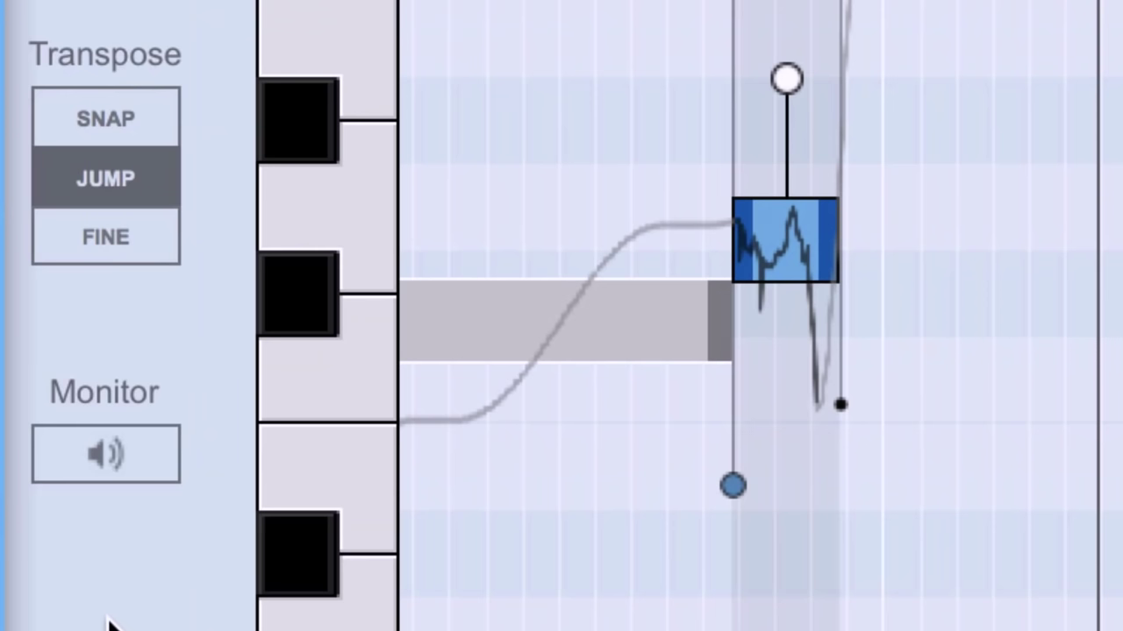
Step: In Snap mode, raise the short note one semitone, then two more semitones
{"action": "left_click", "coordinate": [138, 117]}
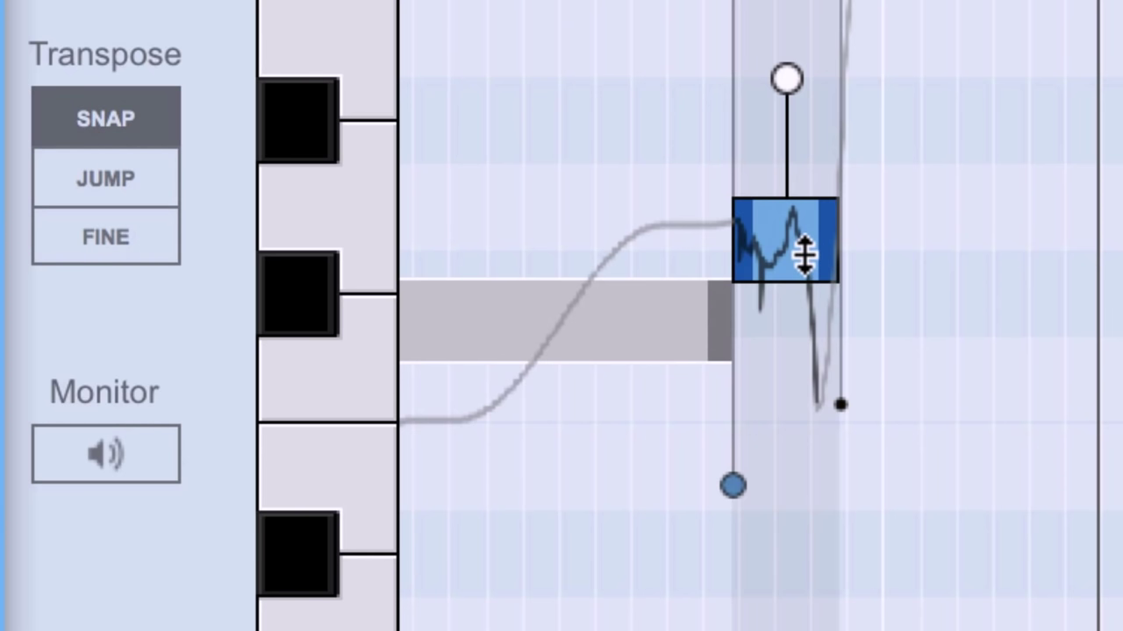
{"action": "left_click_drag", "start_coordinate": [804, 255], "coordinate": [804, 225]}
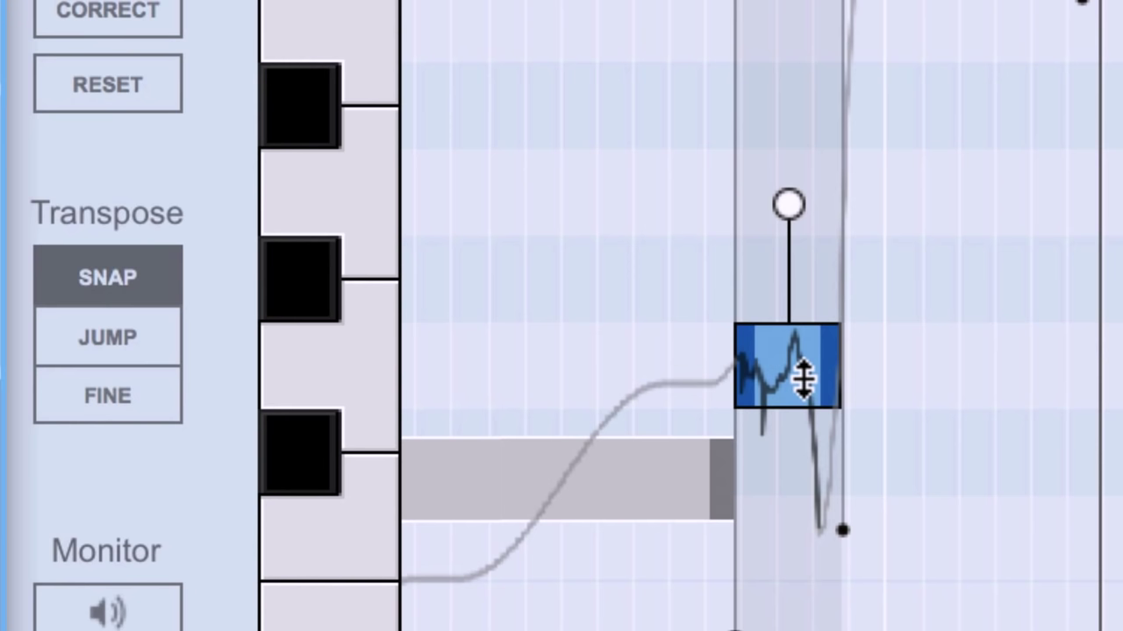
{"action": "left_click_drag", "start_coordinate": [804, 379], "coordinate": [808, 207]}
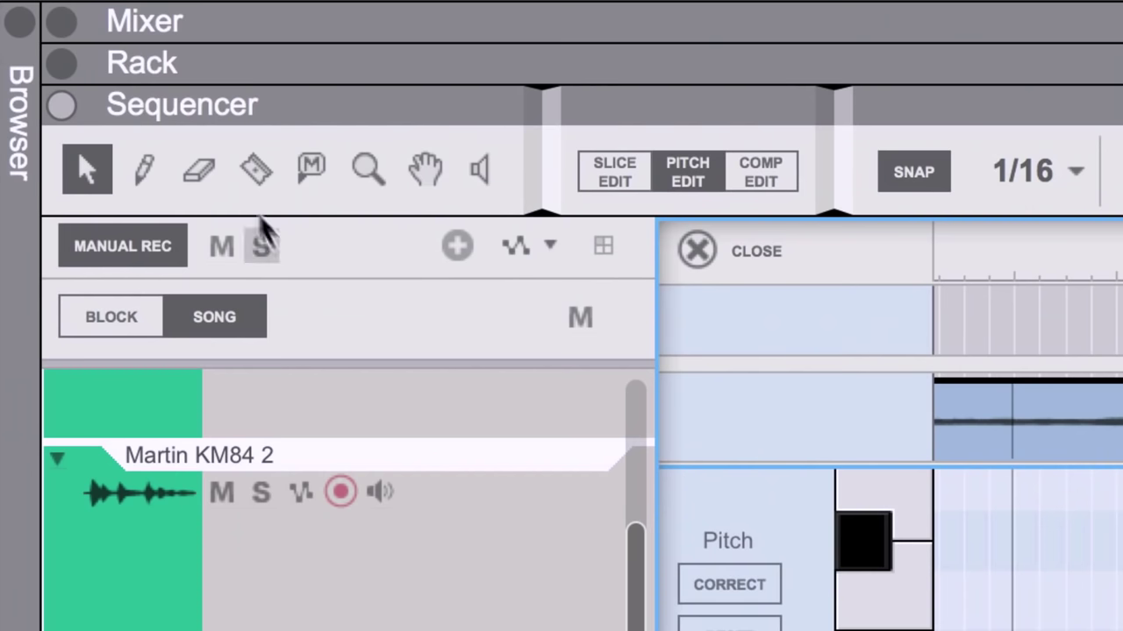
Step: Razor-split the long notes at five pitch changes, then select the mid-phrase high note
{"action": "left_click", "coordinate": [252, 171]}
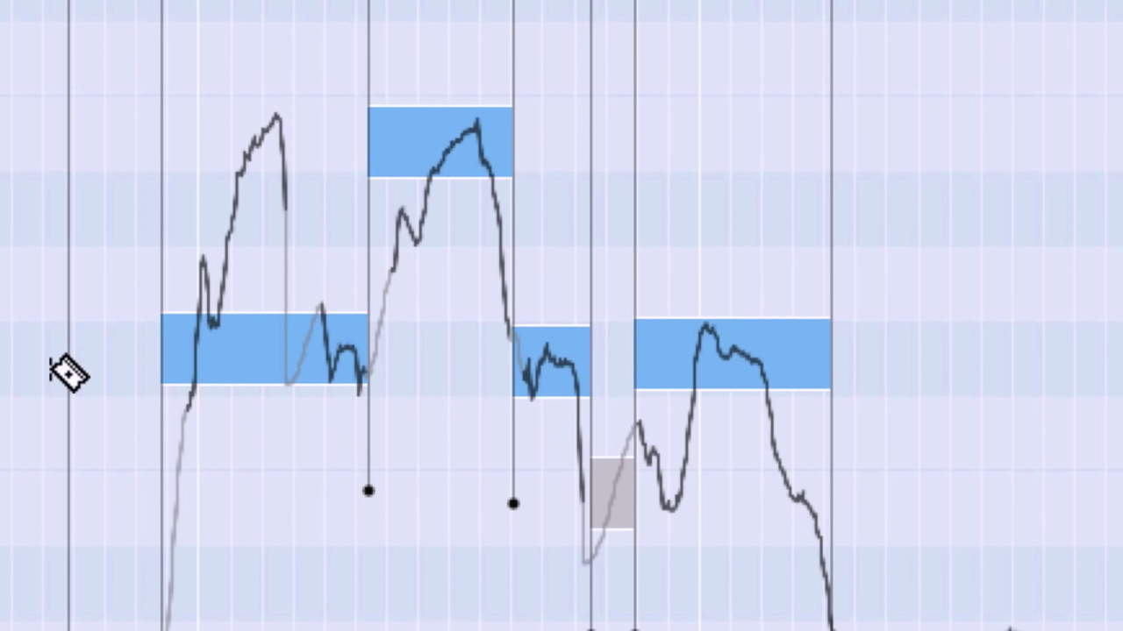
{"action": "left_click", "coordinate": [293, 342]}
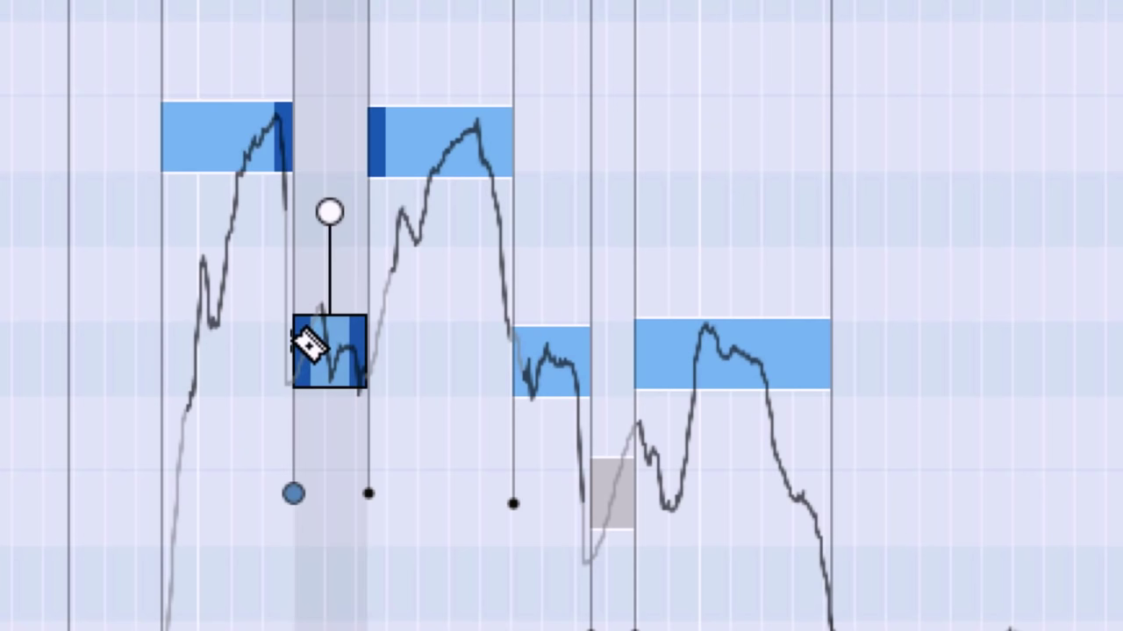
{"action": "left_click", "coordinate": [232, 176]}
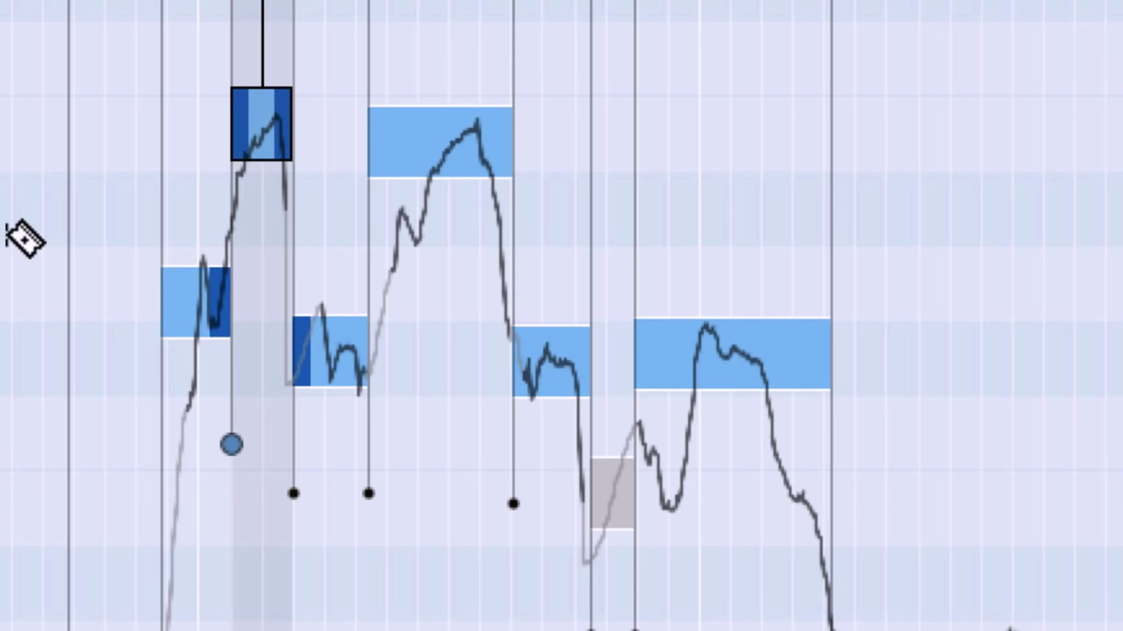
{"action": "left_click", "coordinate": [432, 160]}
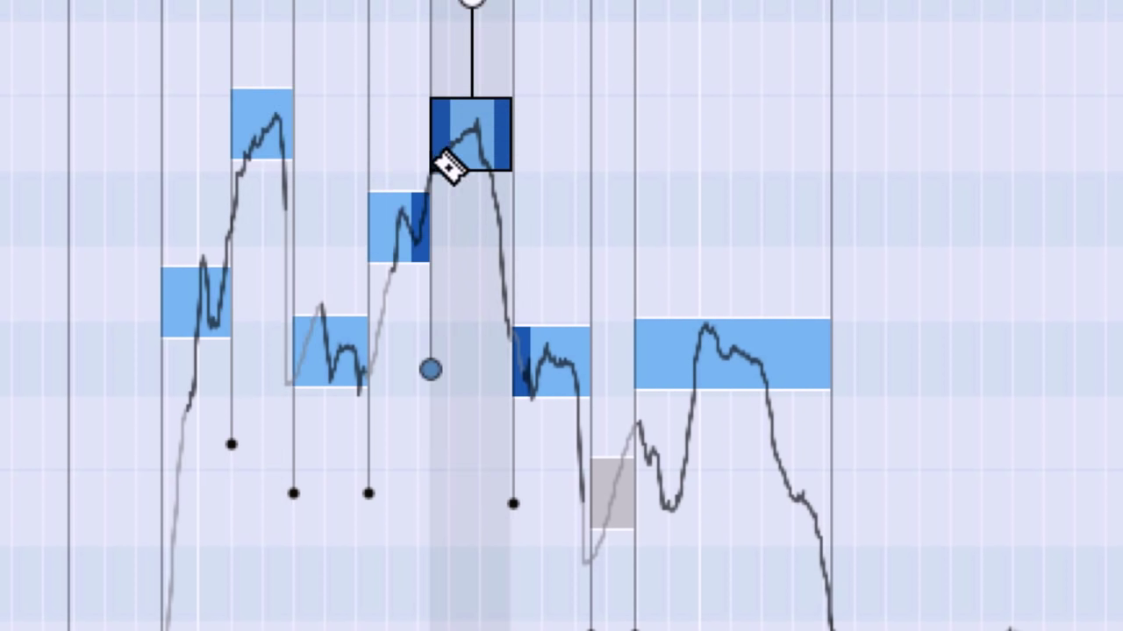
{"action": "left_click", "coordinate": [693, 367]}
{"action": "left_click", "coordinate": [772, 365]}
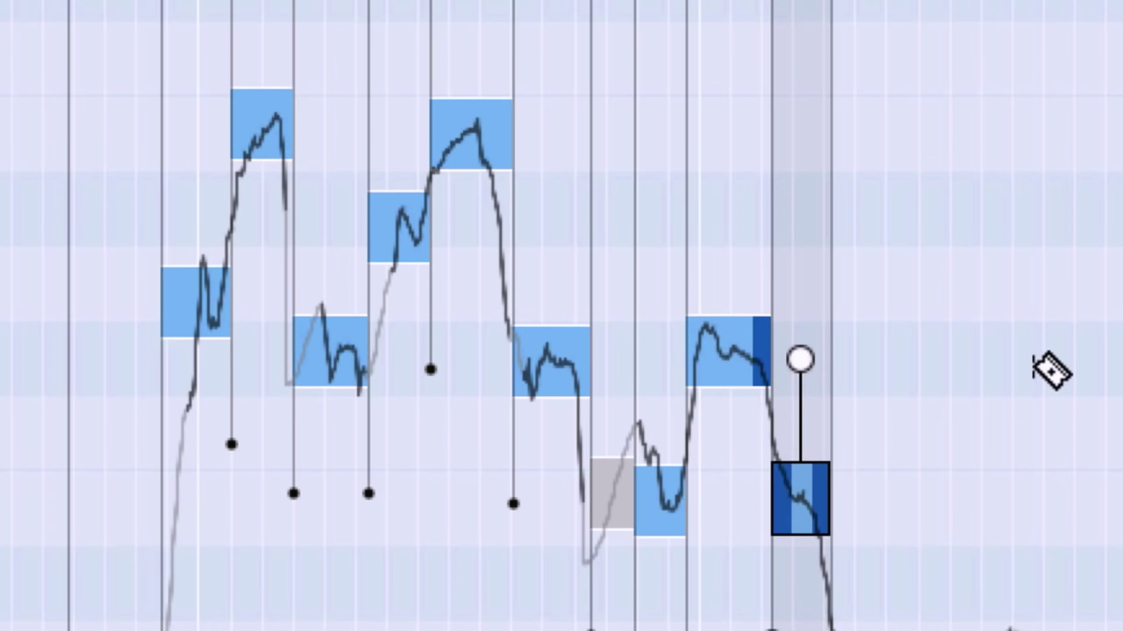
{"action": "left_click", "coordinate": [471, 133]}
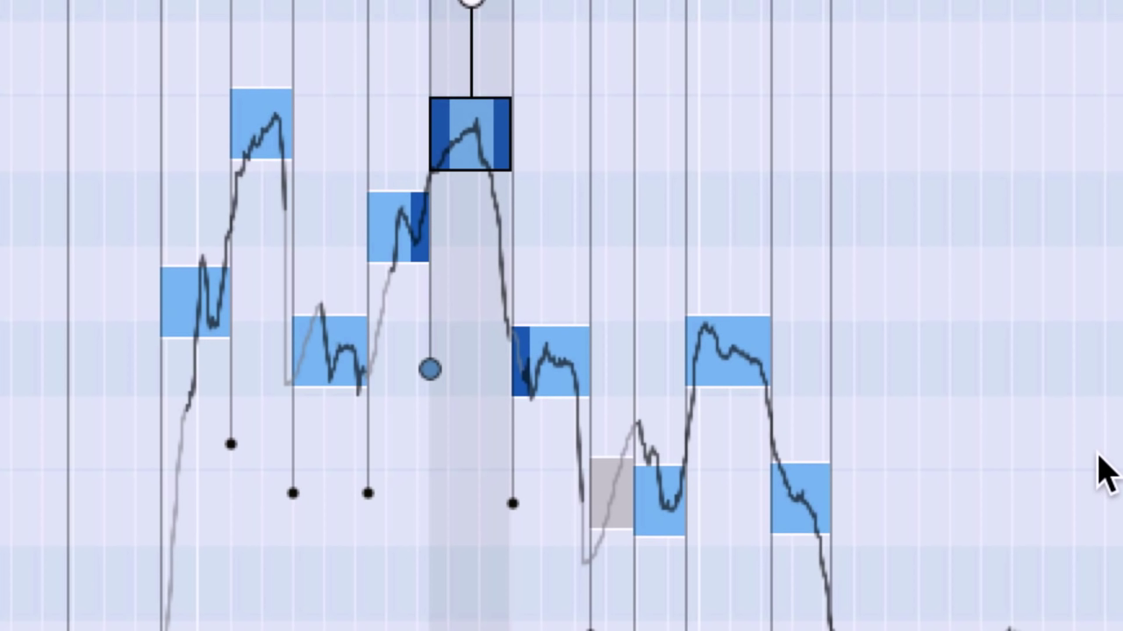